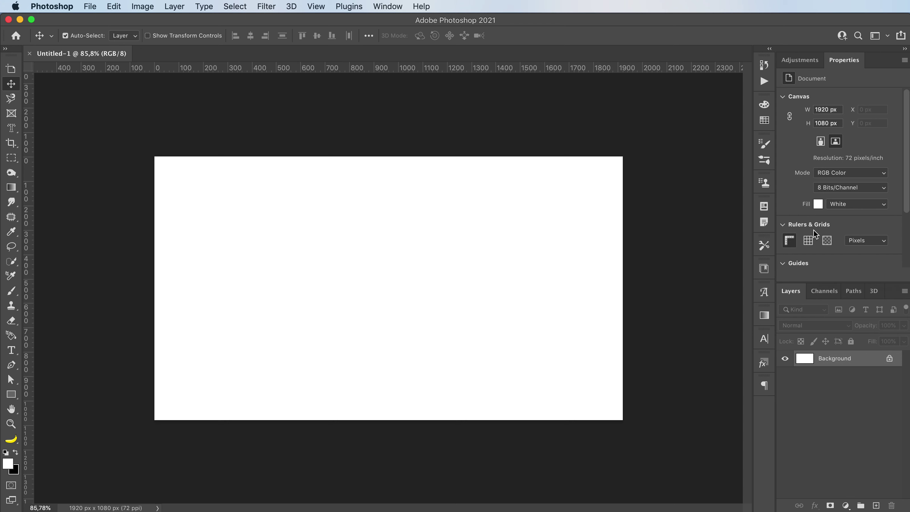
# Step: Add a Solid Color fill layer set to pure black covering the canvas
pyautogui.click(845, 505)
pyautogui.click(810, 478)
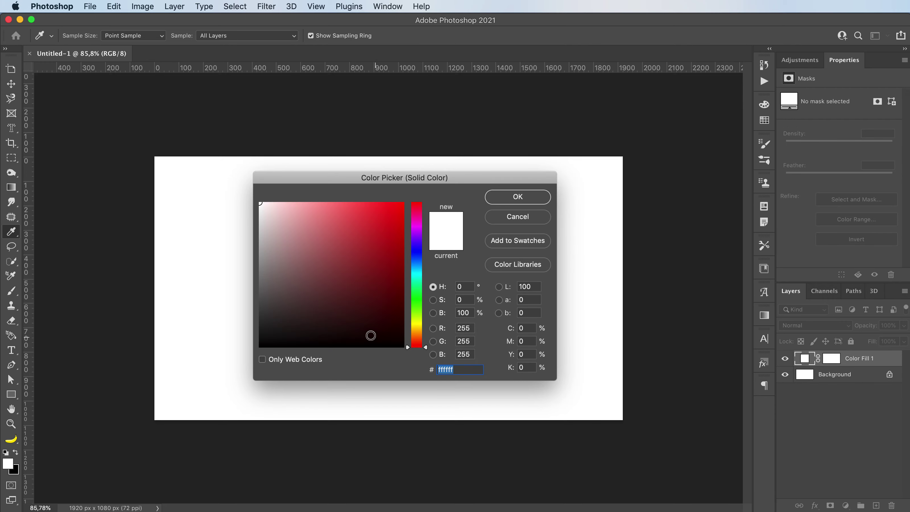
pyautogui.moveTo(369, 335); pyautogui.dragTo(345, 355)
pyautogui.click(521, 199)
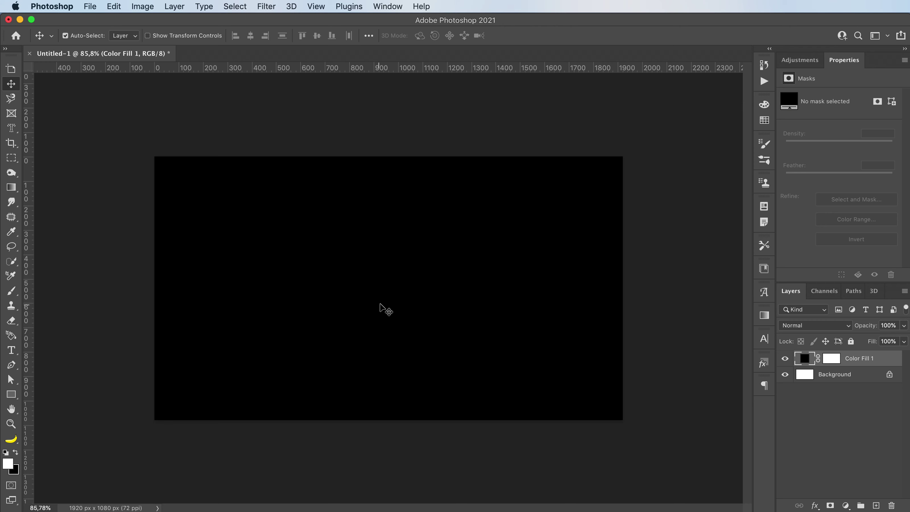
# Step: Type the word CHAOS in white at the centre of the canvas
pyautogui.press('t')
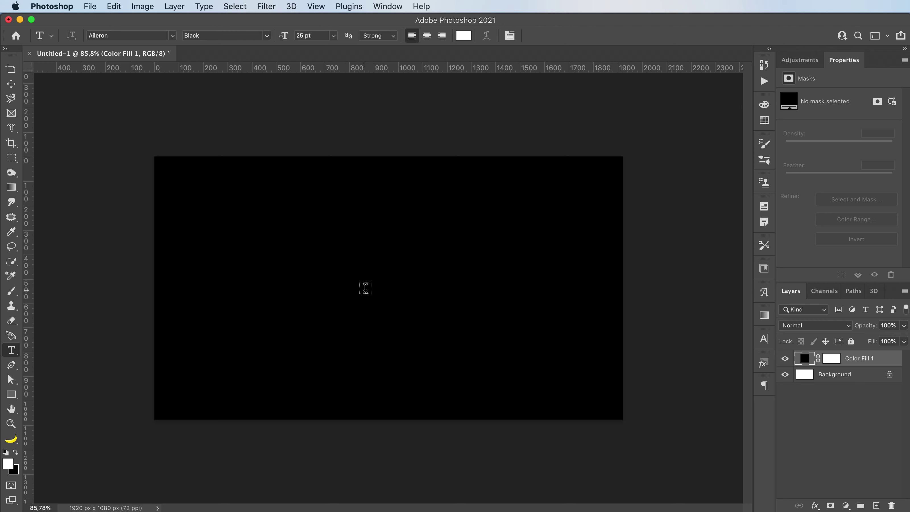
pyautogui.click(371, 288)
pyautogui.write('CHAOS')
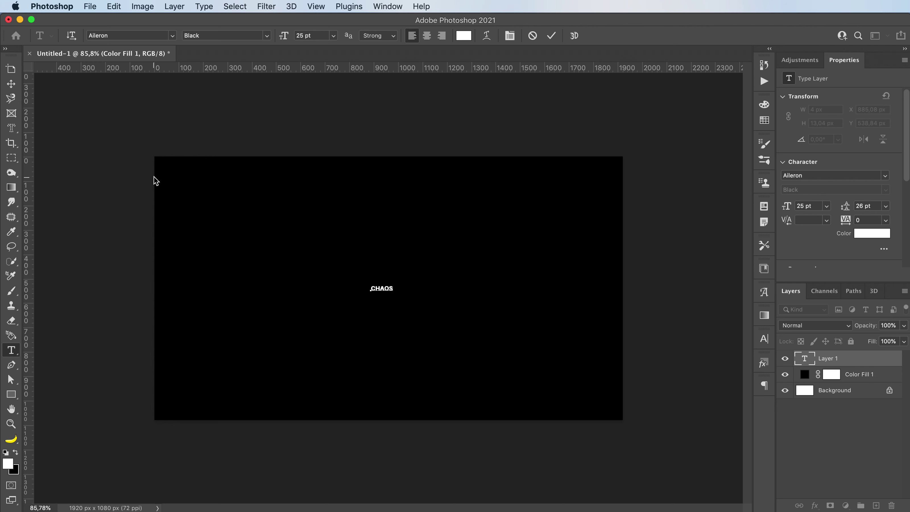
pyautogui.click(11, 83)
# Step: Scale the CHAOS text up across most of the canvas and centre it
pyautogui.press('super+t')
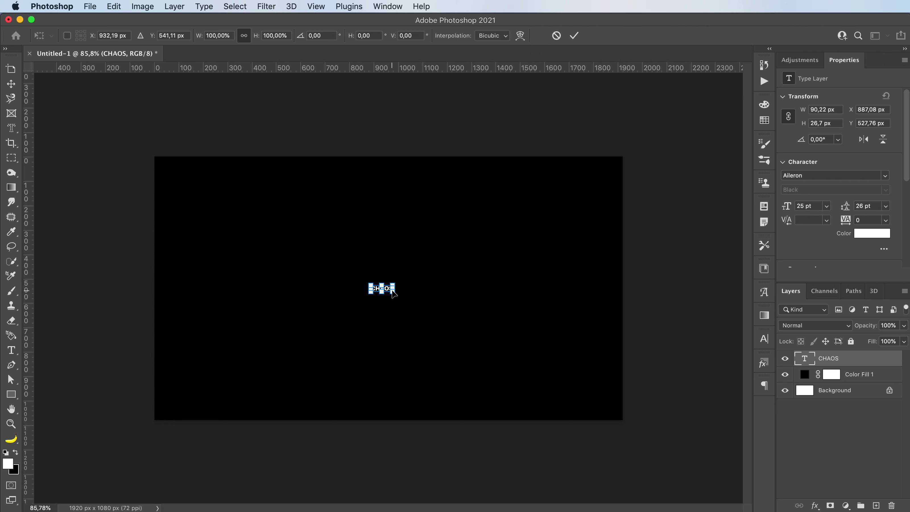
pyautogui.moveTo(394, 293); pyautogui.dragTo(551, 307)
pyautogui.moveTo(481, 280); pyautogui.dragTo(488, 280)
pyautogui.press('Return')
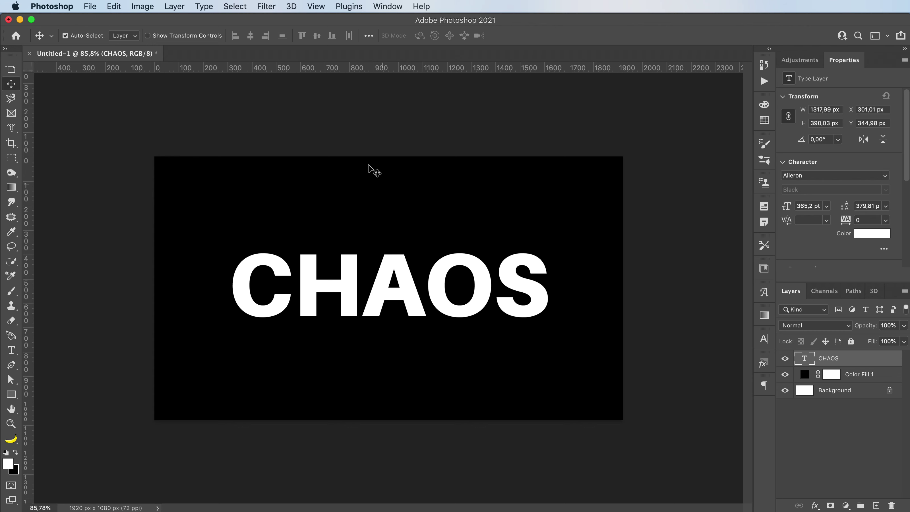
pyautogui.click(268, 9)
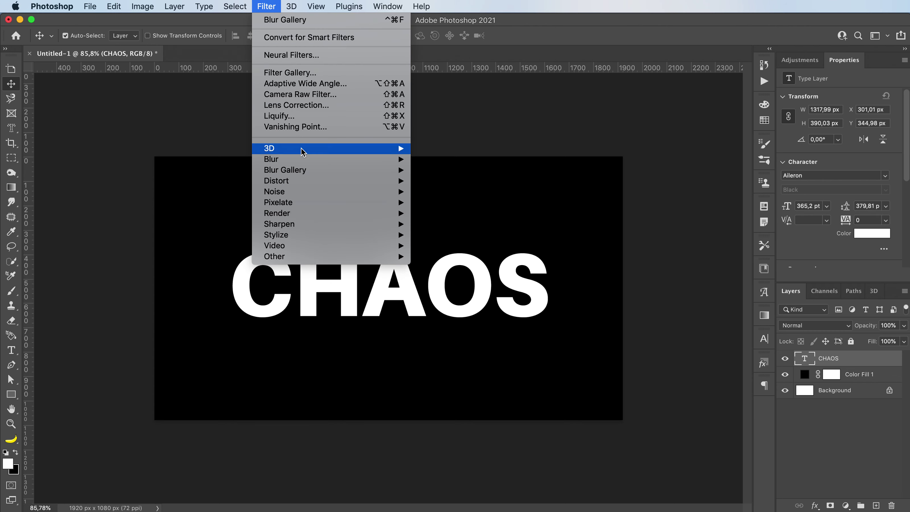
pyautogui.moveTo(303, 172)
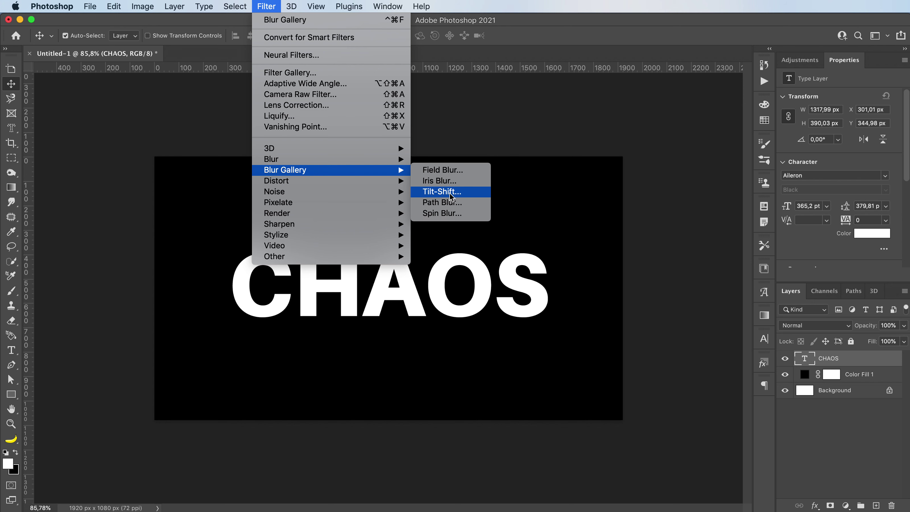
pyautogui.click(482, 130)
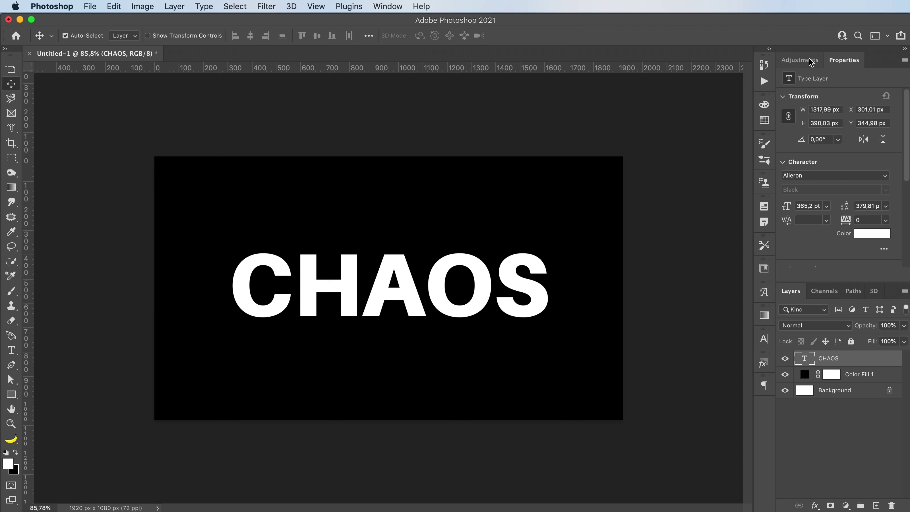
# Step: Add a Gradient Map using the dark purple-orange-cream fire preset, tinting CHAOS cream
pyautogui.click(799, 60)
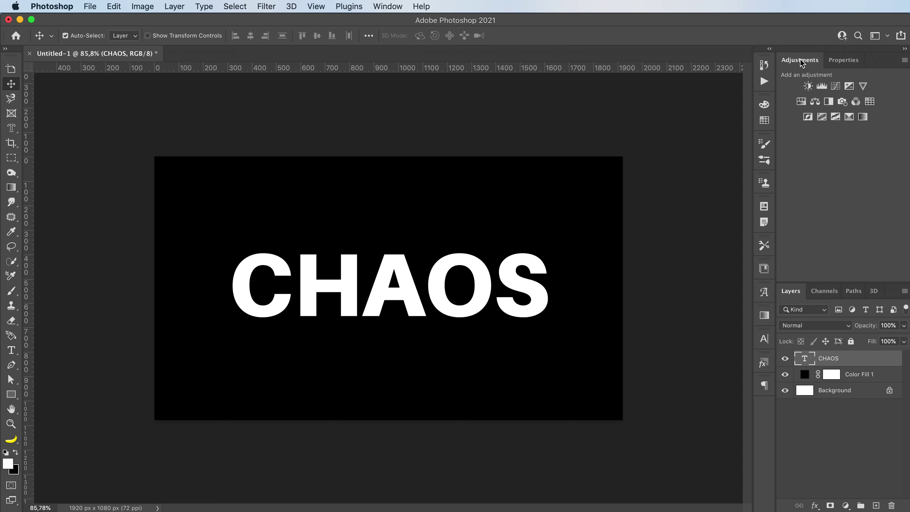
pyautogui.click(863, 117)
pyautogui.click(836, 107)
pyautogui.scroll(-5, 641, 140)
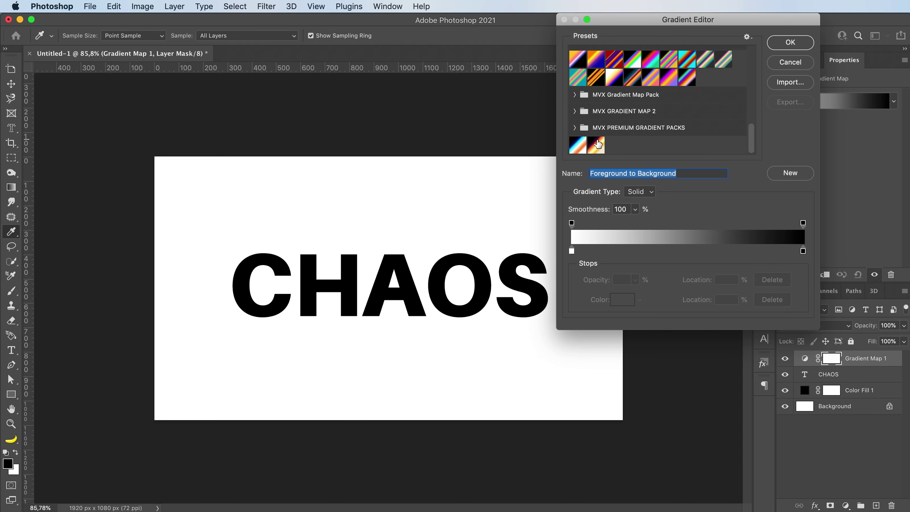
pyautogui.click(597, 144)
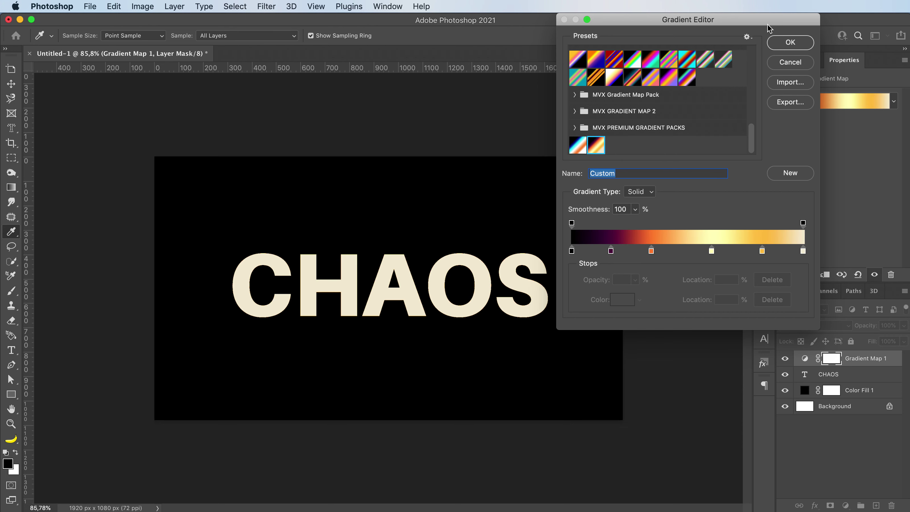
pyautogui.moveTo(767, 25); pyautogui.dragTo(699, 52)
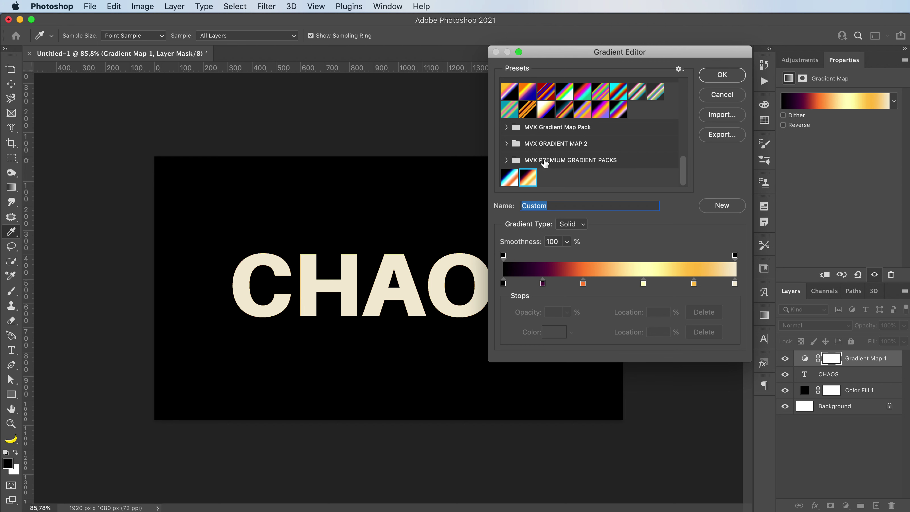
pyautogui.click(722, 75)
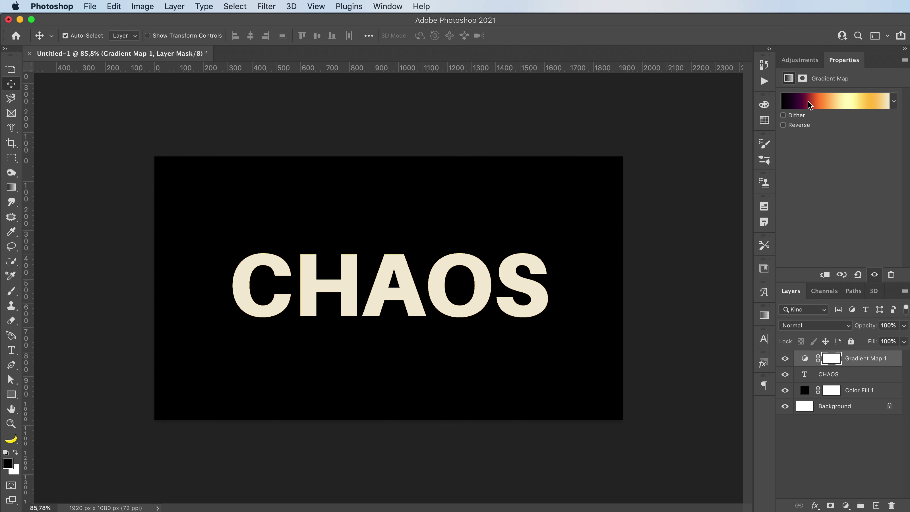
# Step: Convert the CHAOS layer to a smart object and start Blur Gallery > Tilt-Shift on it
pyautogui.click(855, 376)
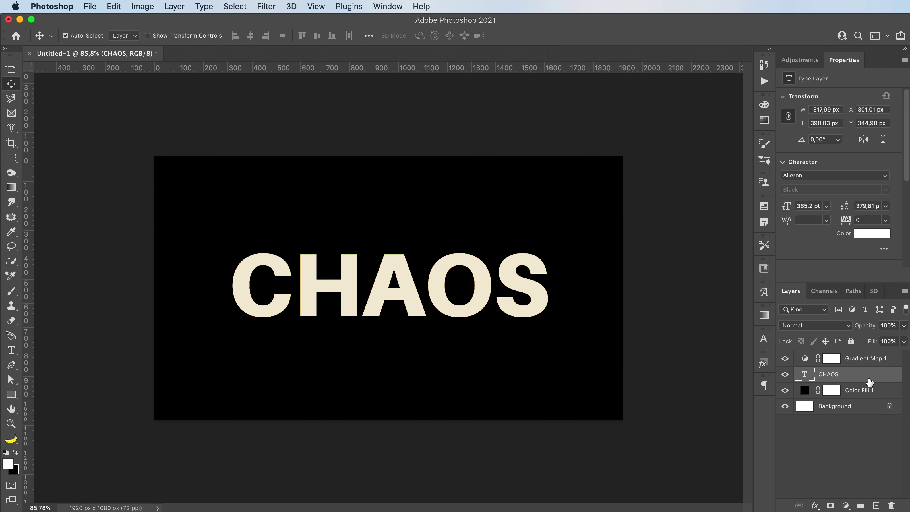
pyautogui.click(266, 6)
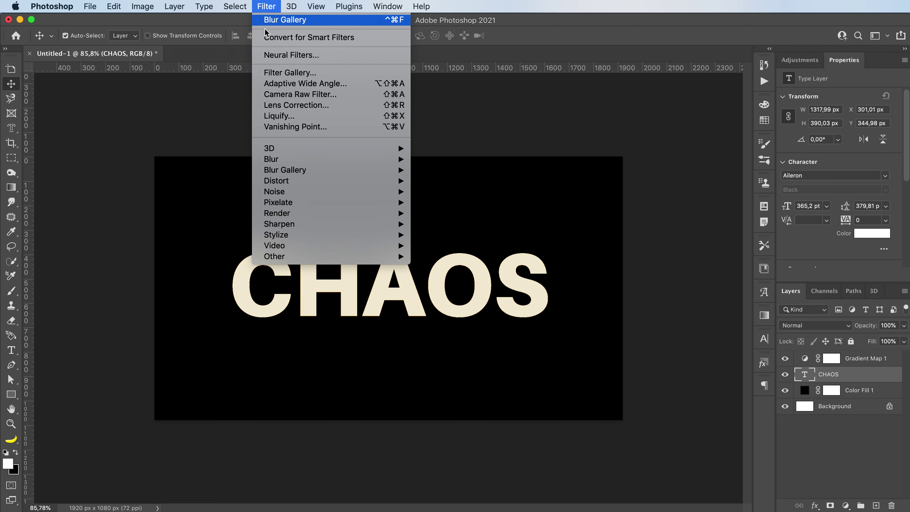
pyautogui.moveTo(310, 168)
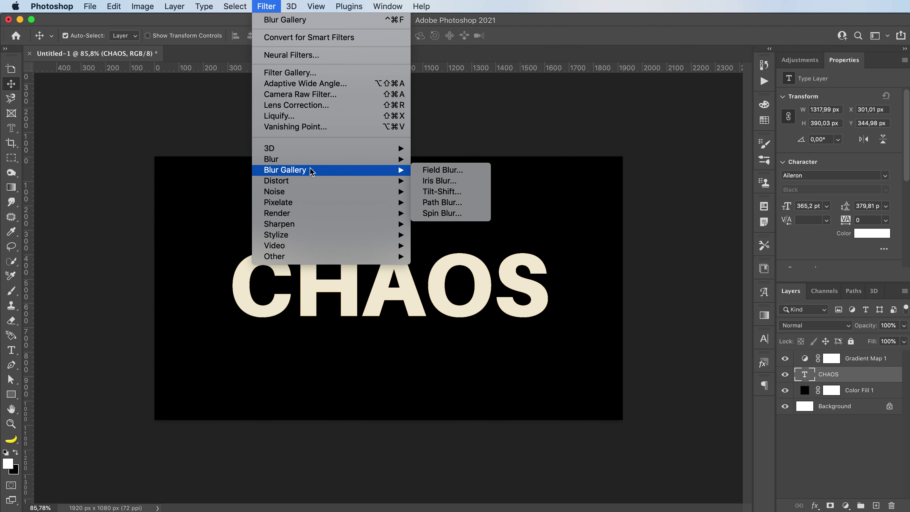
pyautogui.click(442, 193)
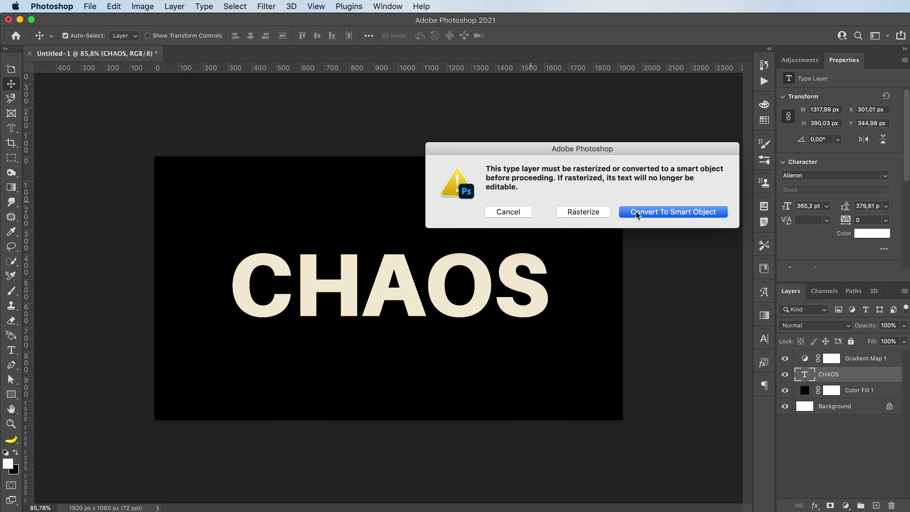
pyautogui.click(677, 217)
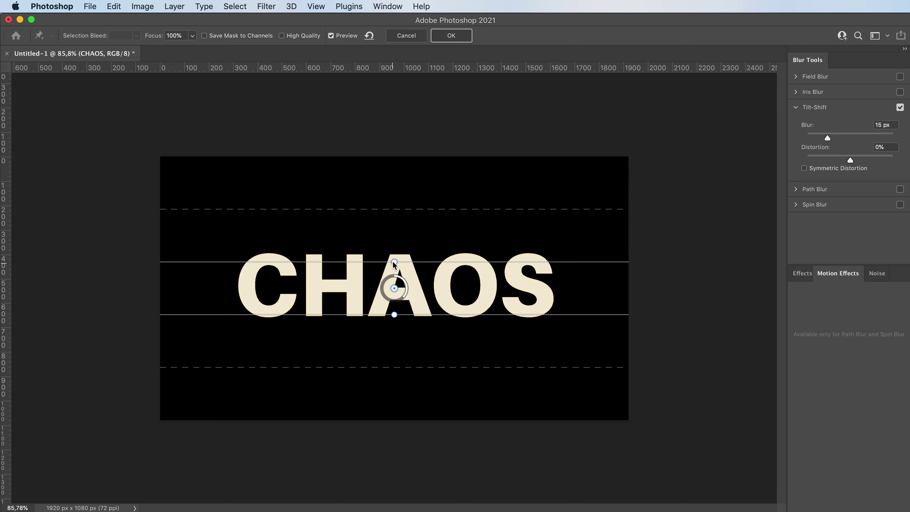
# Step: Apply a 47 px tilt-shift with a diagonal focus band, adjusting feather lines and centre pin
pyautogui.moveTo(394, 262); pyautogui.dragTo(388, 300)
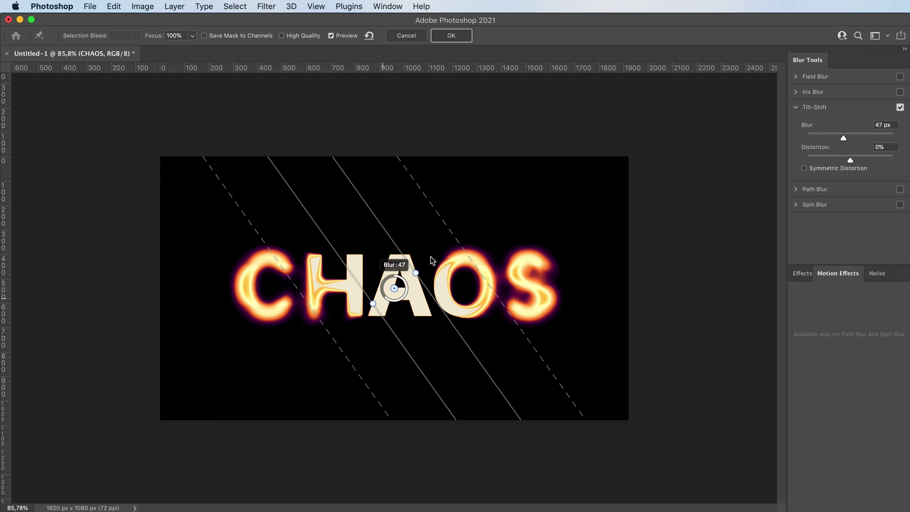
pyautogui.moveTo(450, 230)
pyautogui.mouseDown()
pyautogui.moveTo(488, 205)
pyautogui.moveTo(428, 239)
pyautogui.moveTo(461, 230)
pyautogui.moveTo(453, 233)
pyautogui.mouseUp()
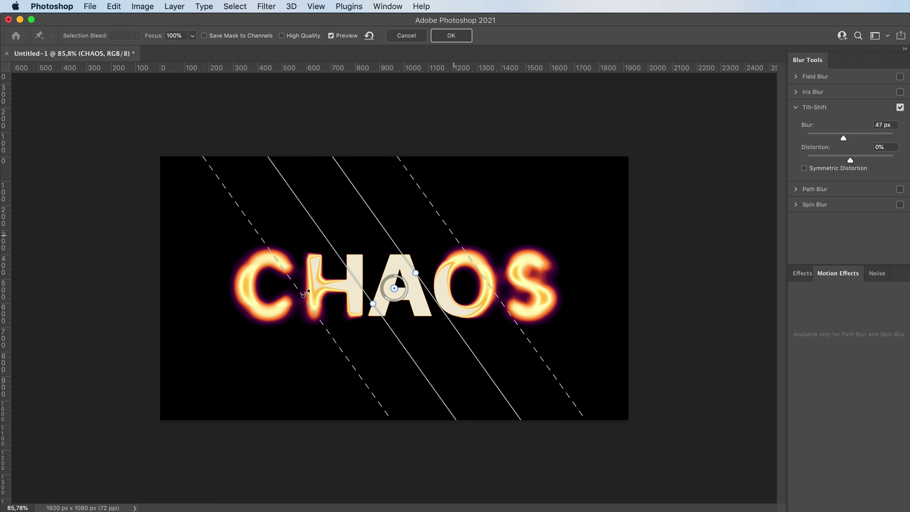
pyautogui.moveTo(303, 293); pyautogui.dragTo(308, 293)
pyautogui.moveTo(350, 271); pyautogui.dragTo(390, 250)
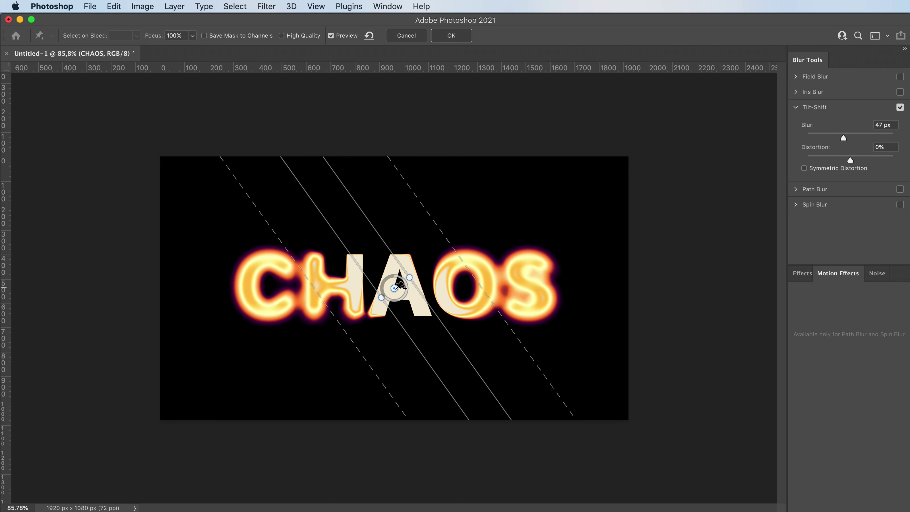
pyautogui.moveTo(395, 289); pyautogui.dragTo(398, 287)
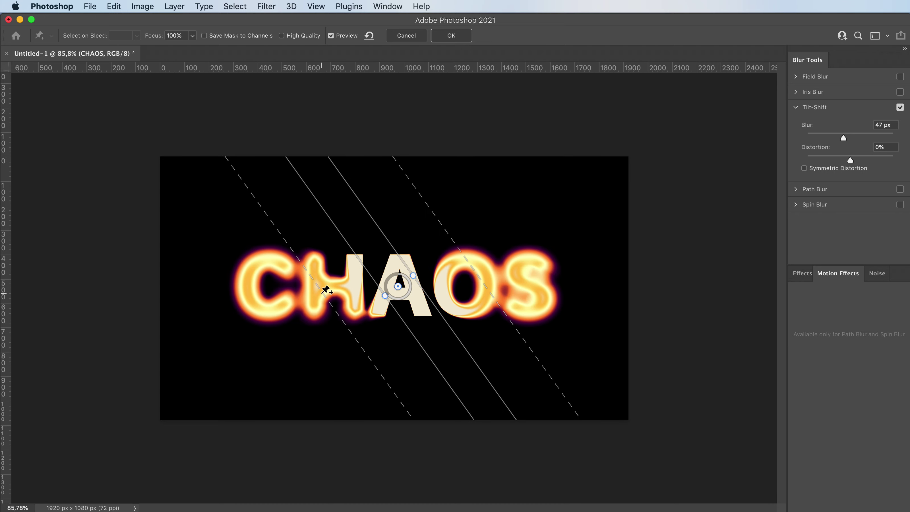
pyautogui.moveTo(321, 290); pyautogui.dragTo(315, 299)
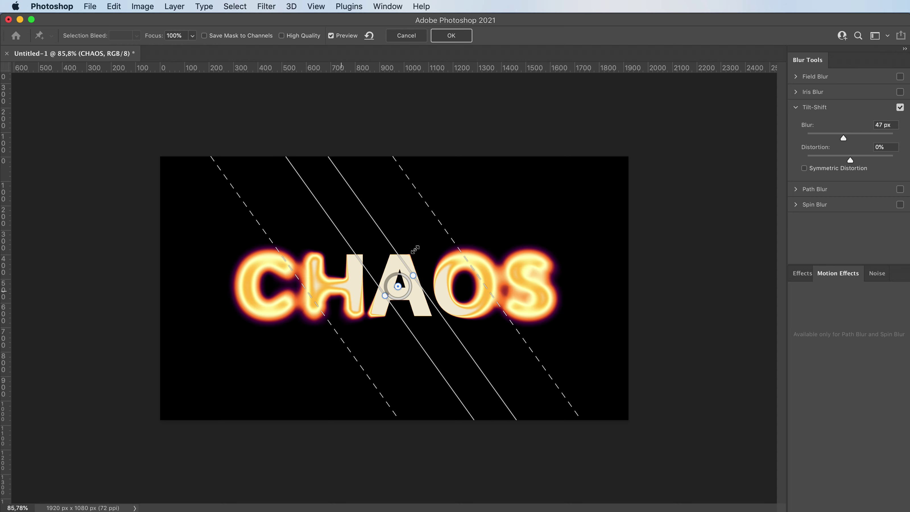
pyautogui.click(451, 36)
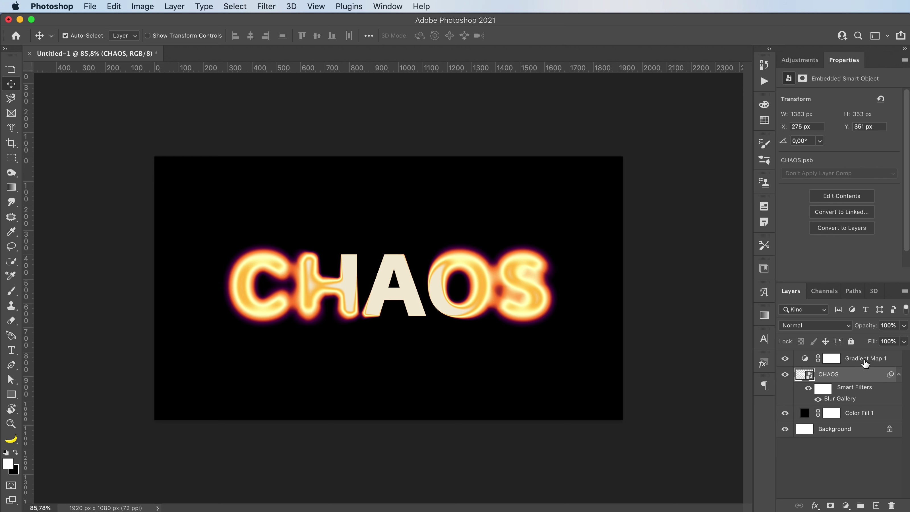
# Step: Merge Gradient Map 1, CHAOS and Color Fill 1 into a single pixel layer
pyautogui.click(861, 358)
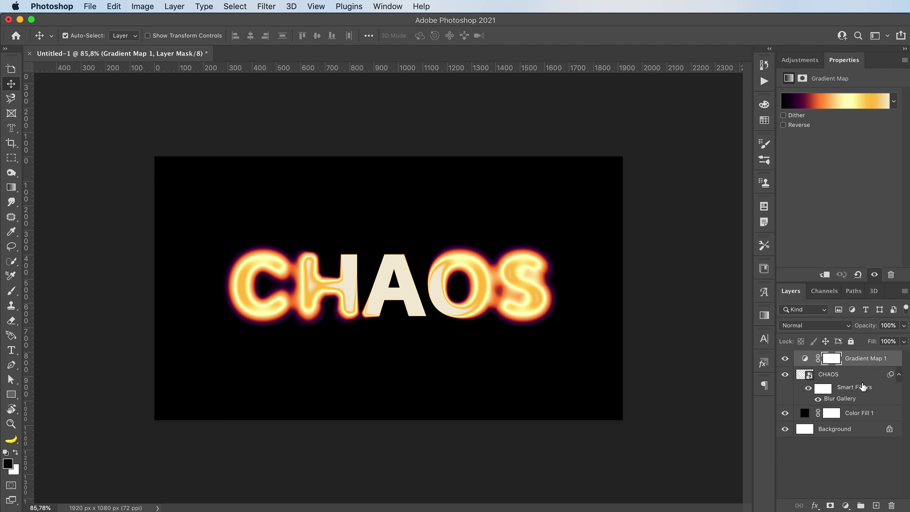
pyautogui.keyDown('super'); pyautogui.click(858, 414); pyautogui.keyUp('super')
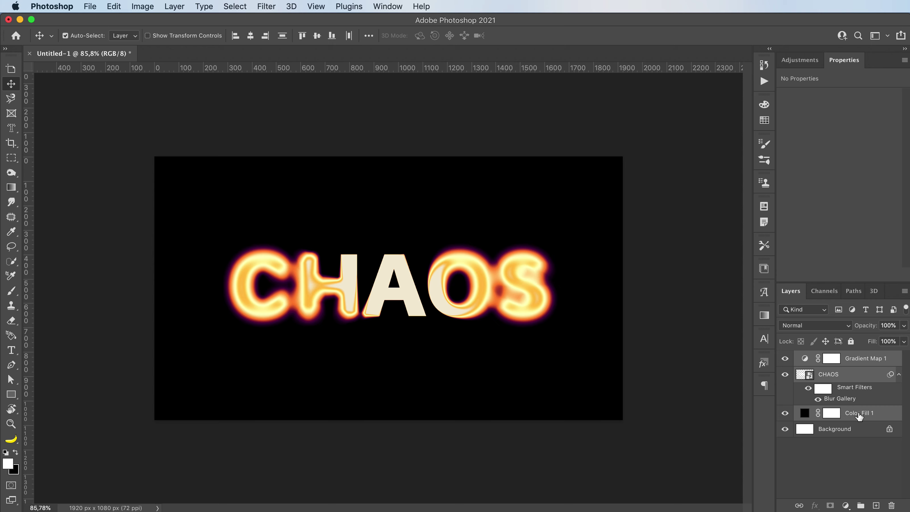
pyautogui.rightClick(852, 364)
pyautogui.click(866, 456)
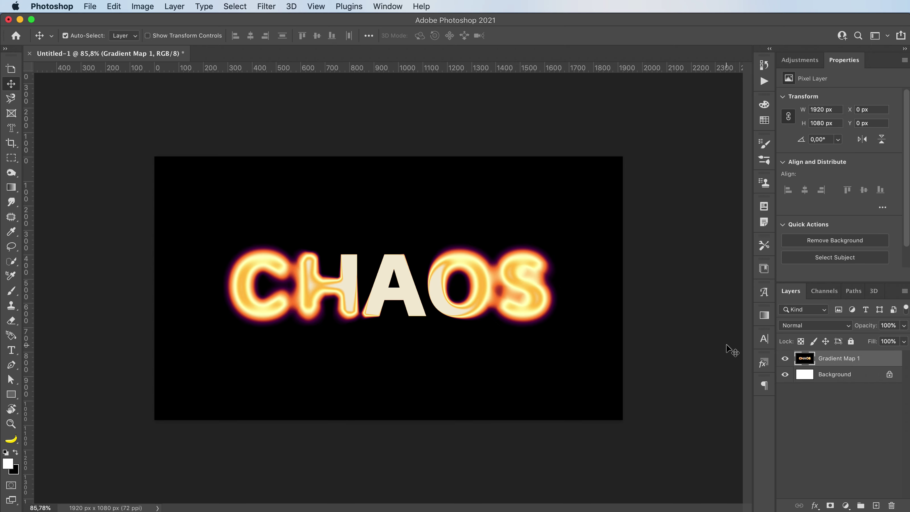
# Step: Apply Add Noise at 8%, Gaussian and Monochromatic, to the merged layer
pyautogui.click(265, 5)
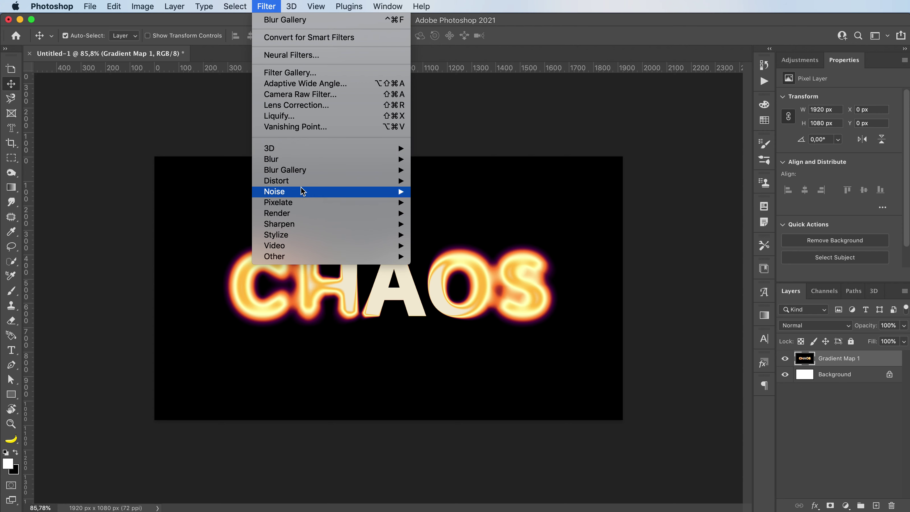
pyautogui.moveTo(301, 192)
pyautogui.click(444, 191)
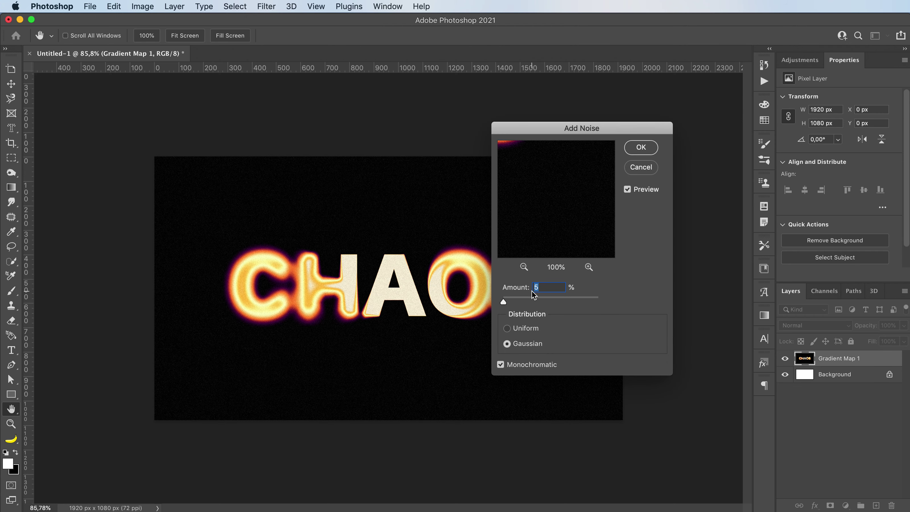
pyautogui.write('8')
pyautogui.click(641, 147)
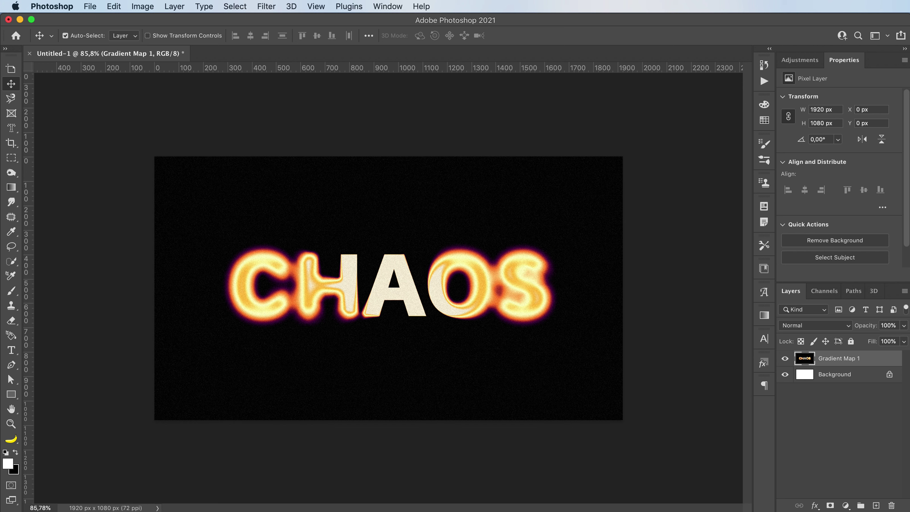